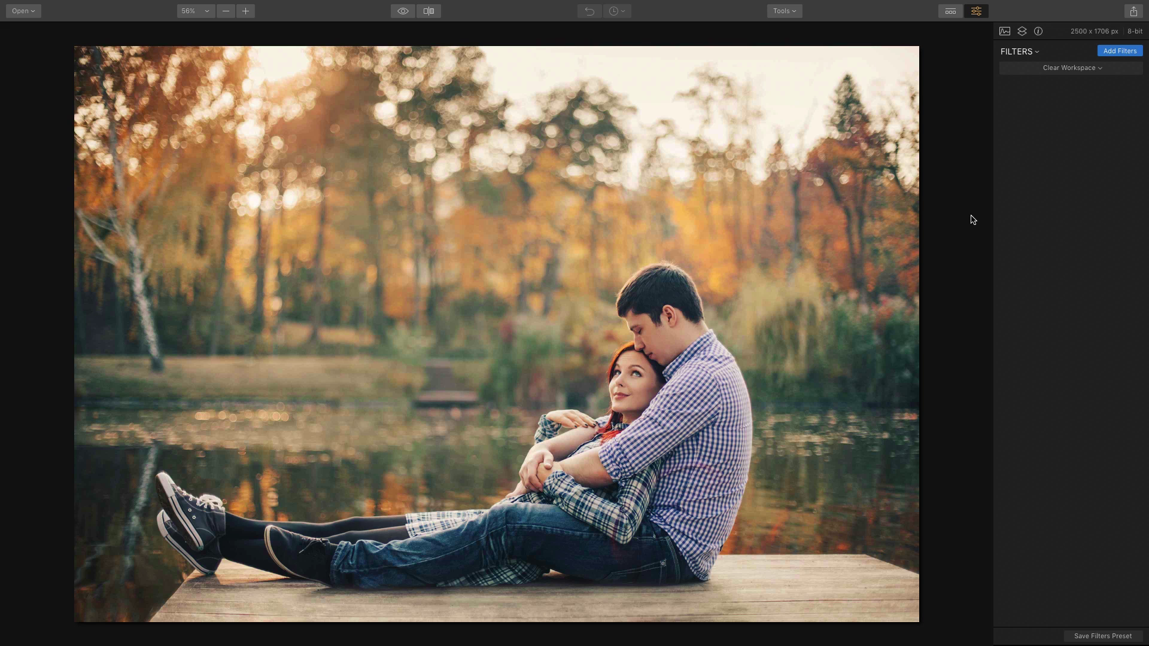
# Step: Add the Tone, Image Radiance, Orton Effect, Golden Hour and Soft Focus filters to the workspace
pyautogui.click(1119, 52)
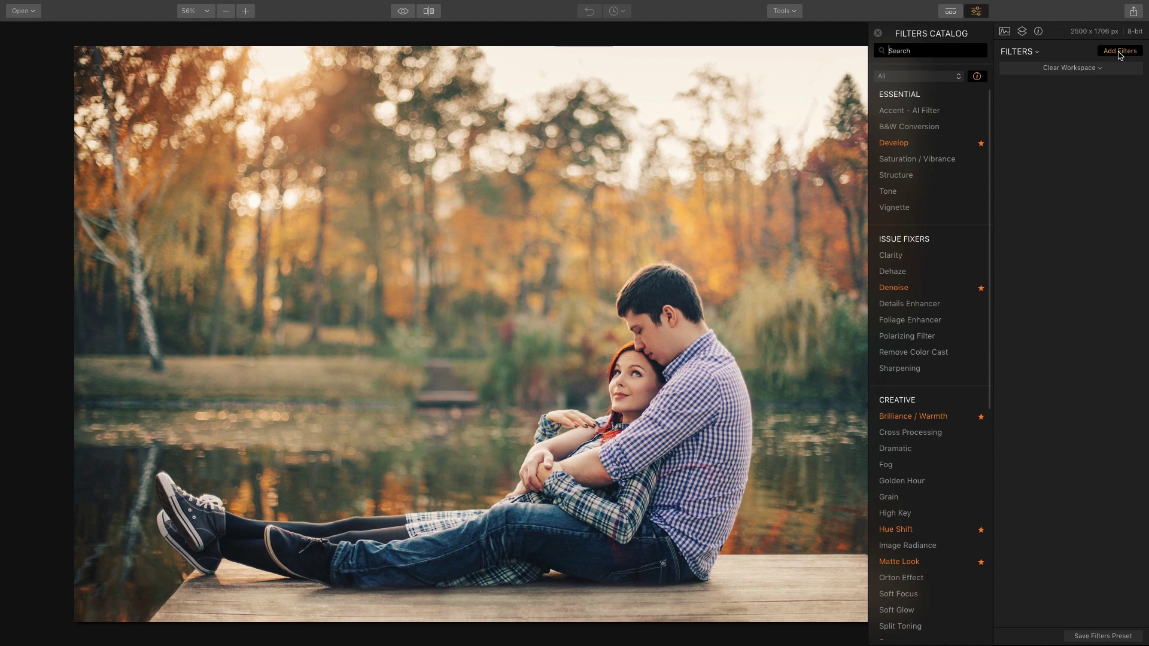
pyautogui.moveTo(962, 118)
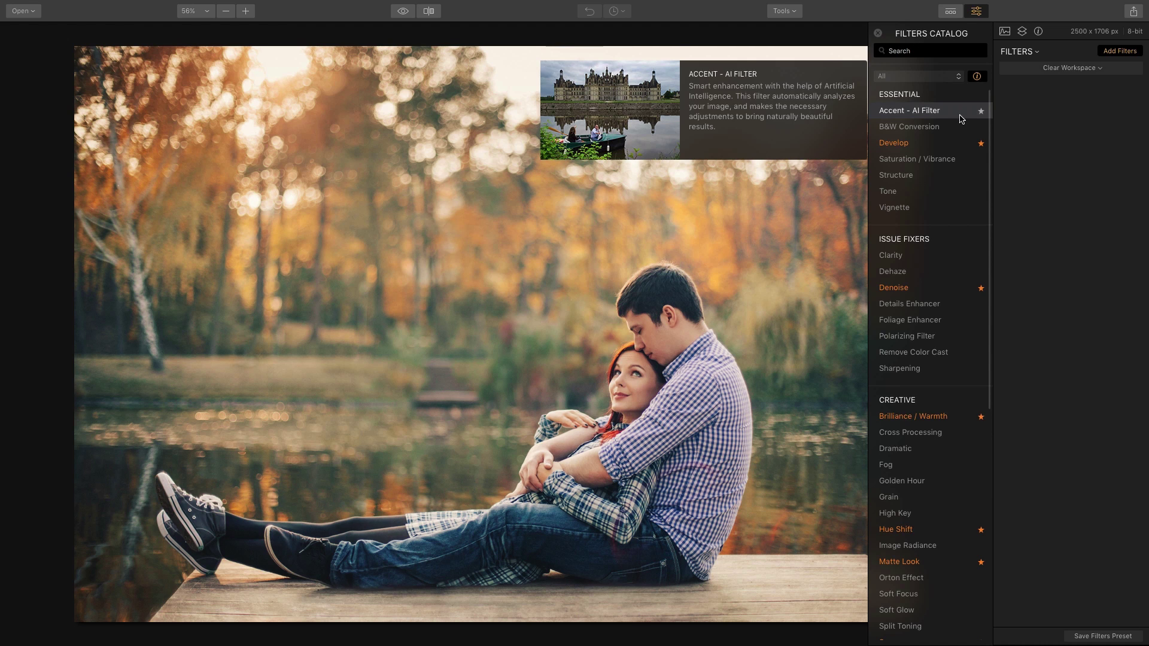
pyautogui.click(944, 192)
pyautogui.scroll(-3, 930, 371)
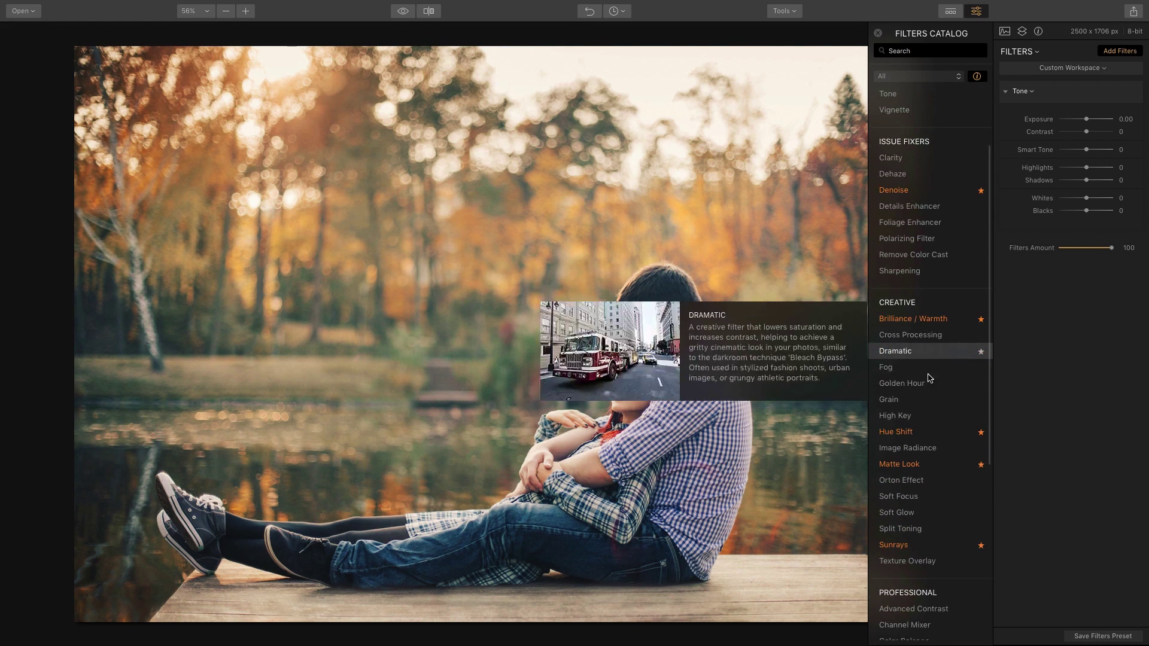
pyautogui.click(922, 448)
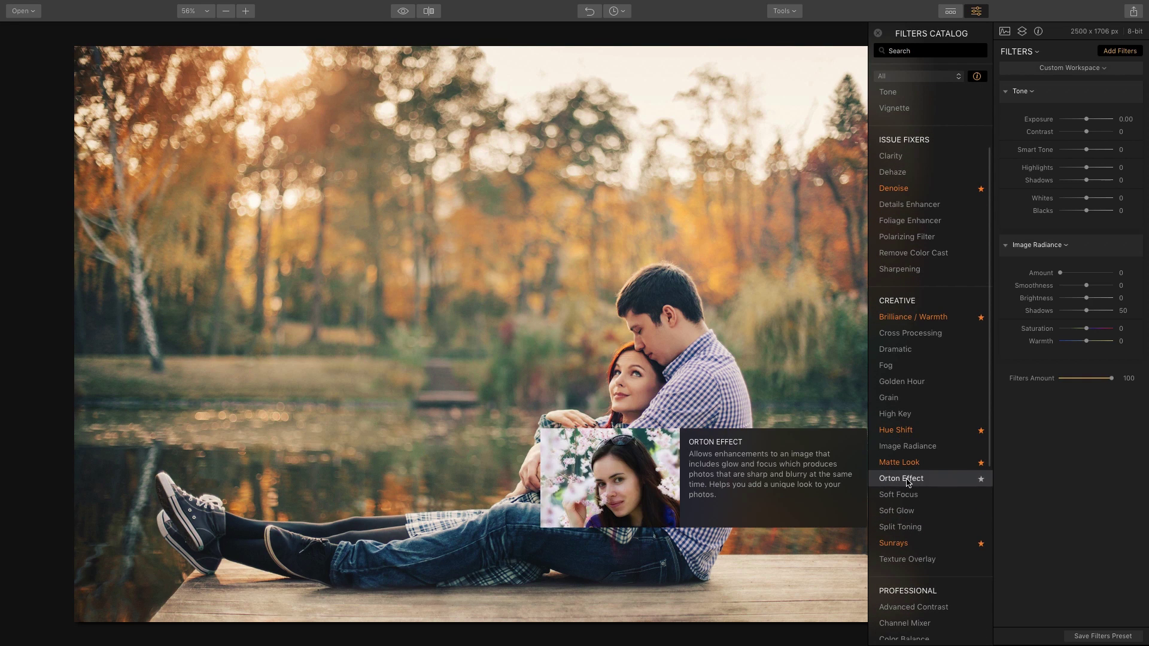
pyautogui.click(908, 483)
pyautogui.click(908, 384)
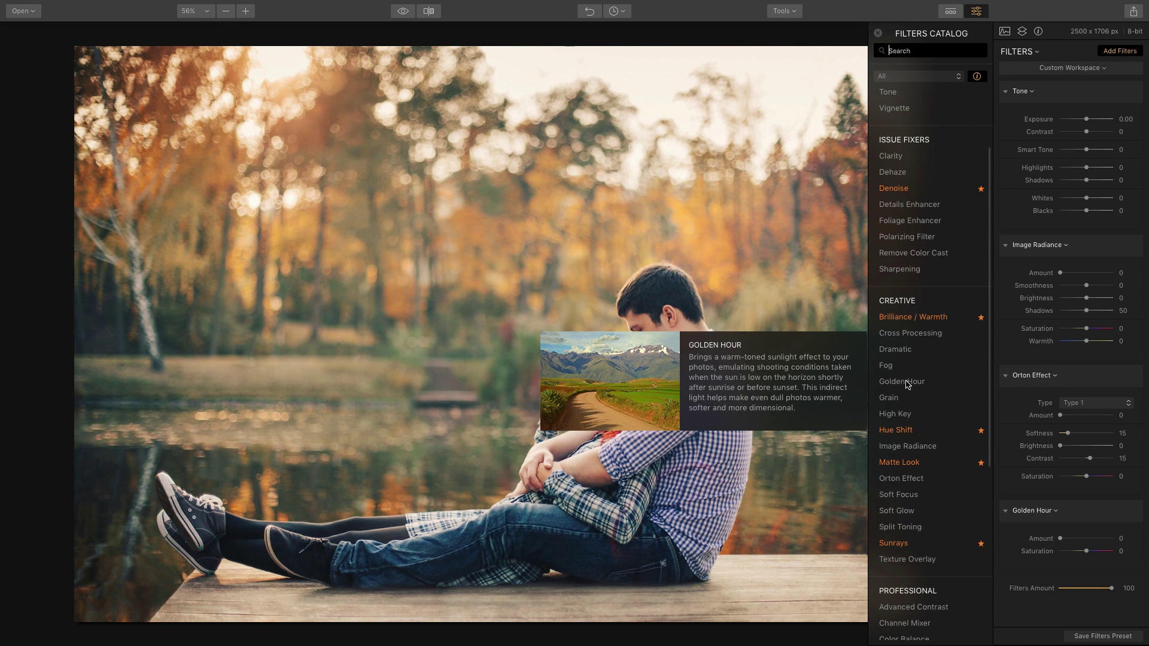
pyautogui.click(908, 496)
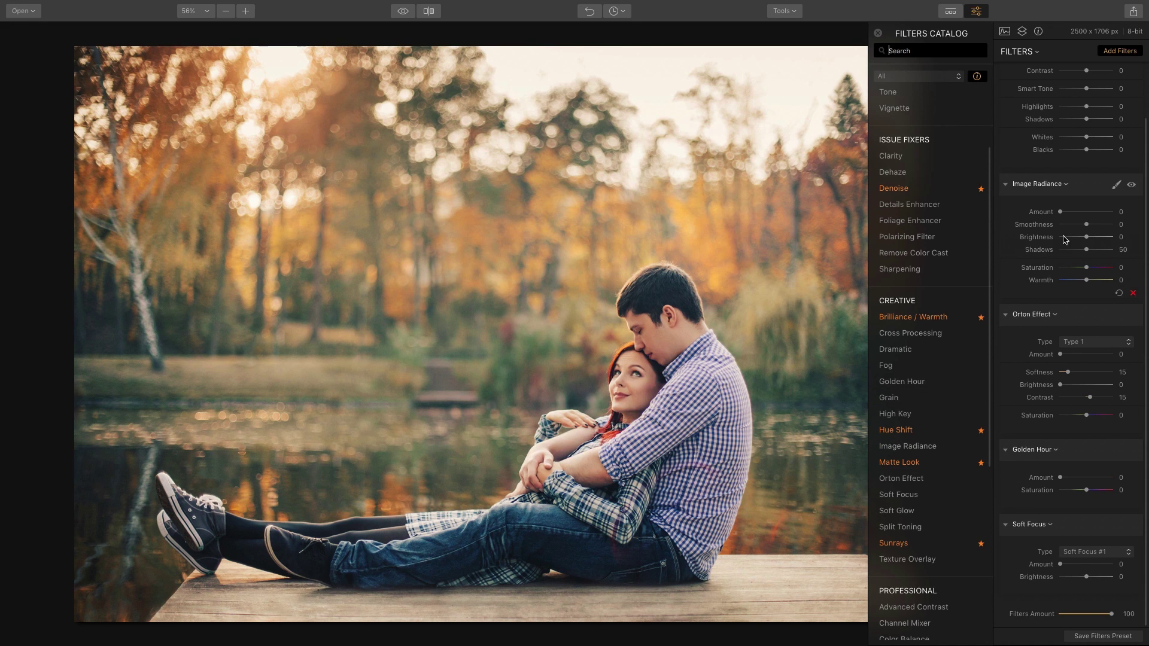
pyautogui.click(1123, 54)
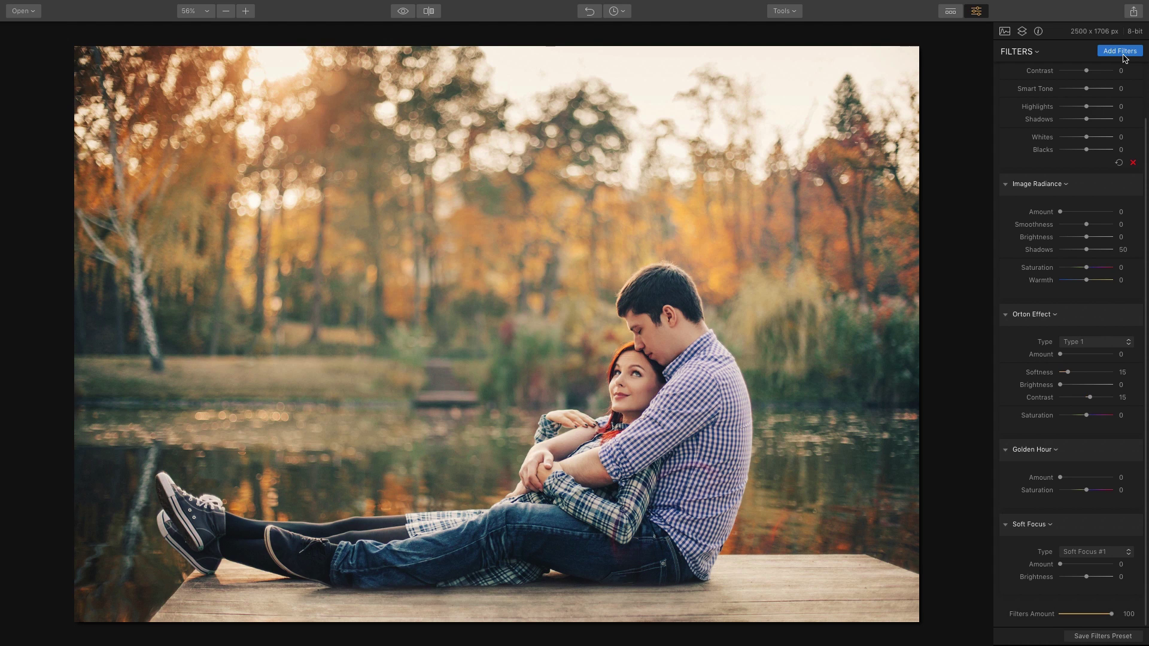
# Step: Set the Tone filter to Contrast 35, Highlights -32 and Whites -36, and preview the photo with and without it
pyautogui.scroll(2, 1113, 78)
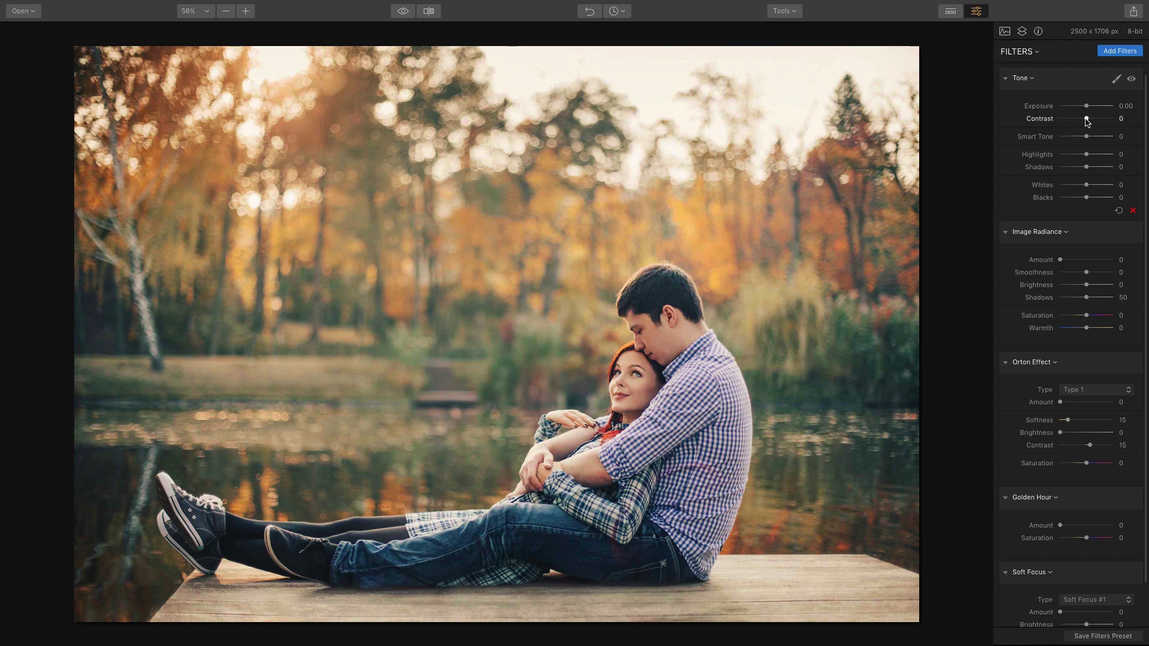
pyautogui.moveTo(1087, 119); pyautogui.dragTo(1078, 185)
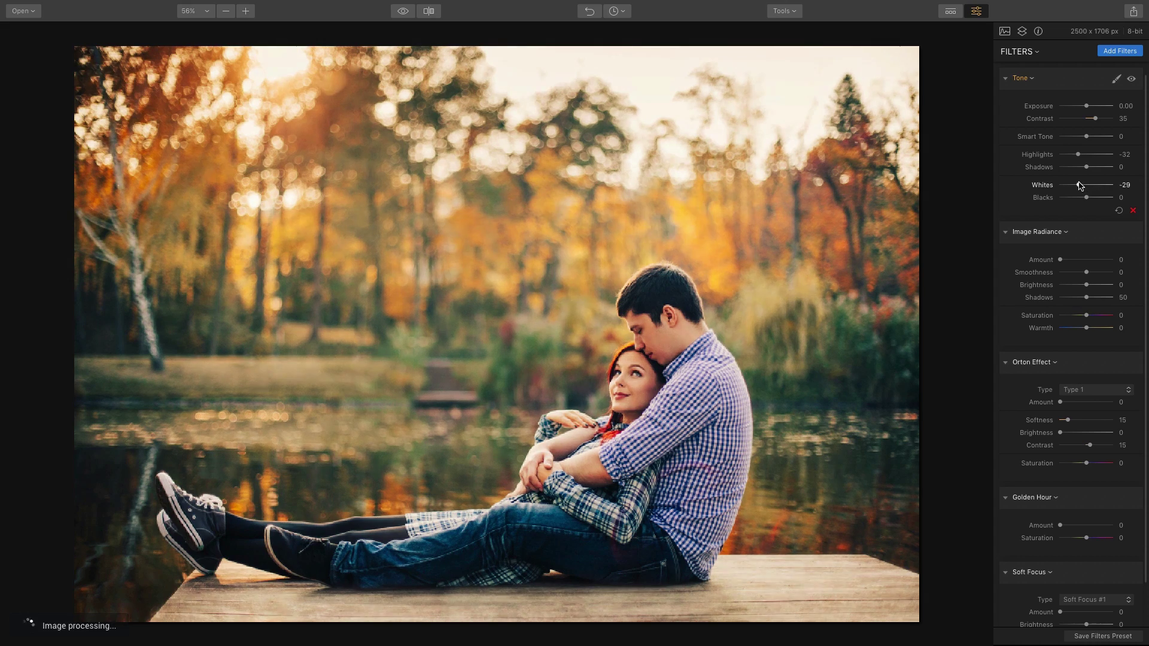
pyautogui.click(1131, 79)
pyautogui.click(1131, 80)
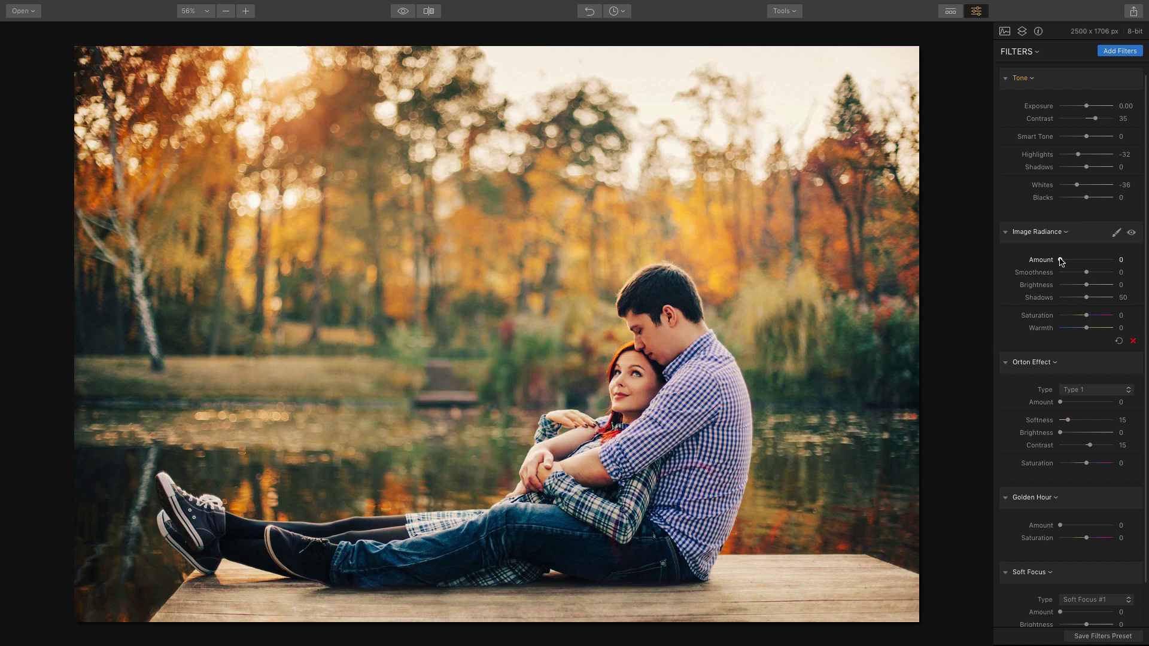
# Step: Set Image Radiance to Amount 59, Smoothness 100, Brightness 14, Shadows 55 and Warmth 11, and preview its effect on and off
pyautogui.moveTo(1061, 261); pyautogui.dragTo(1091, 261)
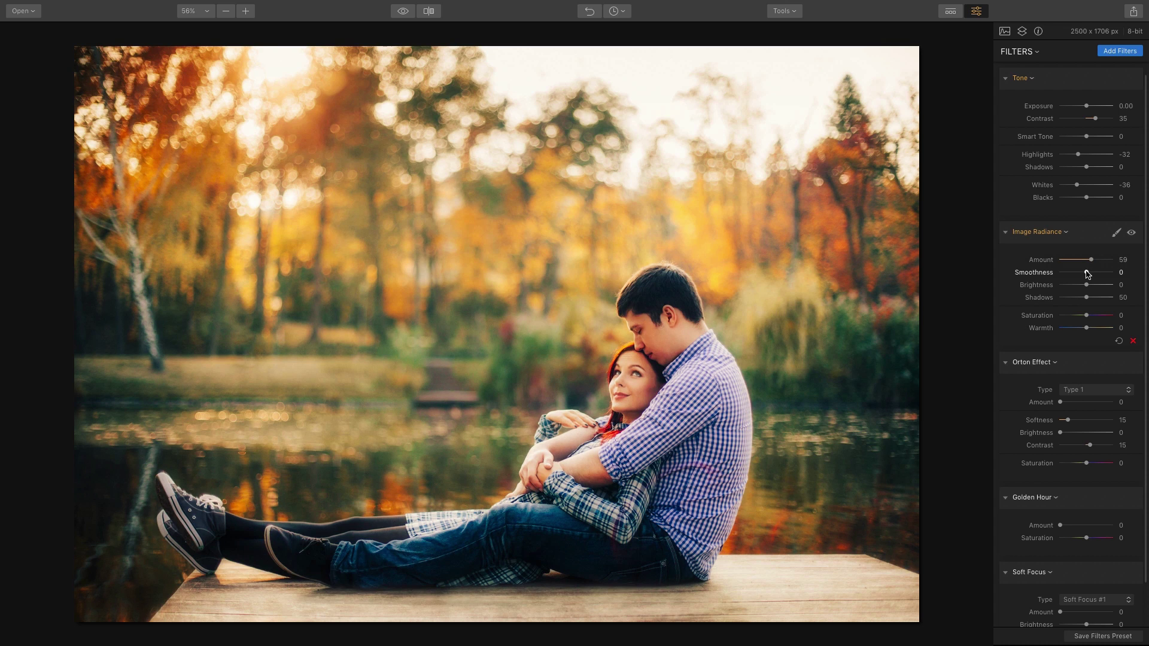
pyautogui.moveTo(1088, 273); pyautogui.dragTo(1090, 298)
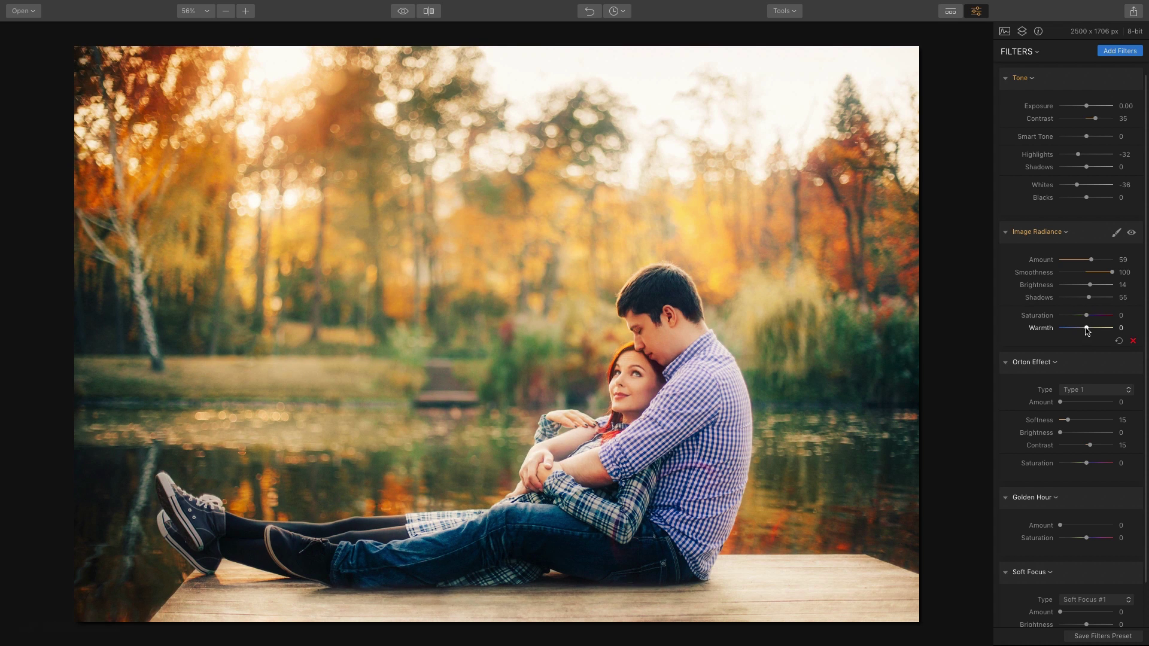
pyautogui.moveTo(1087, 329); pyautogui.dragTo(1089, 329)
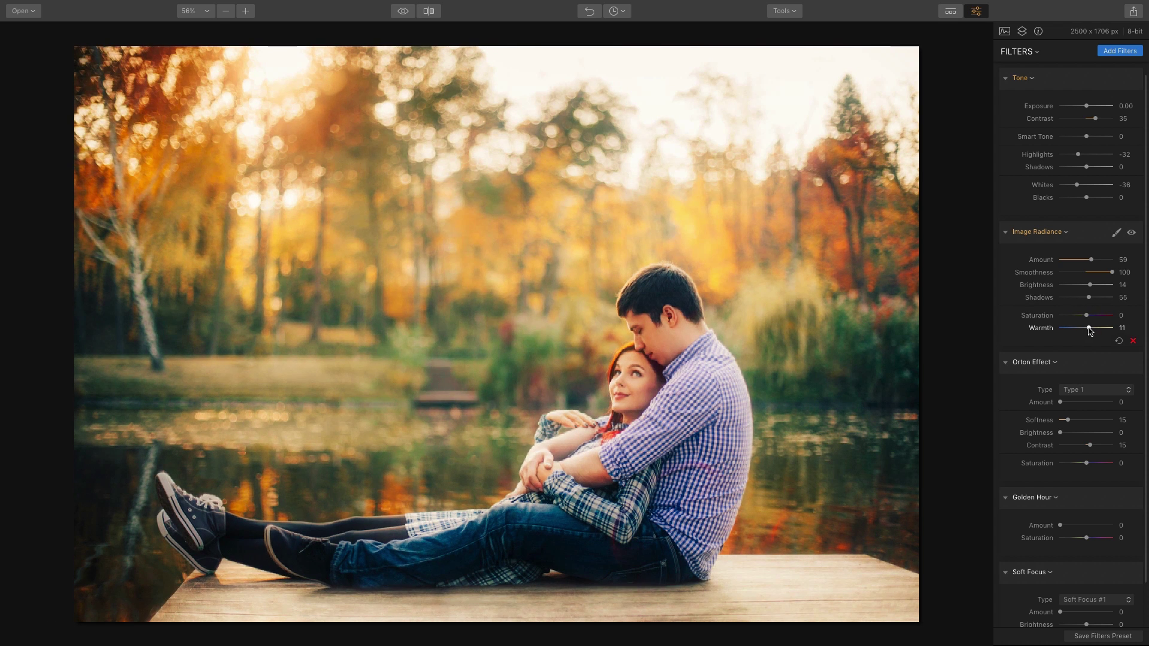
pyautogui.click(1132, 234)
pyautogui.click(1132, 233)
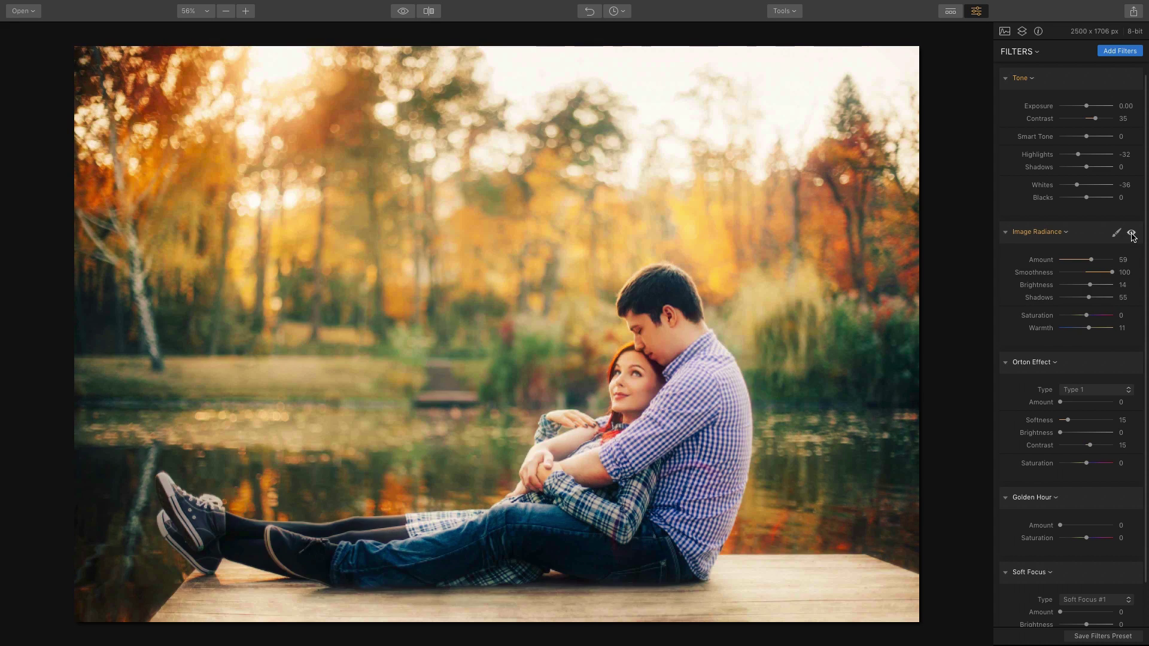
# Step: Set the Type 1 Orton Effect to Amount 75 and Softness 73
pyautogui.scroll(-2, 1080, 287)
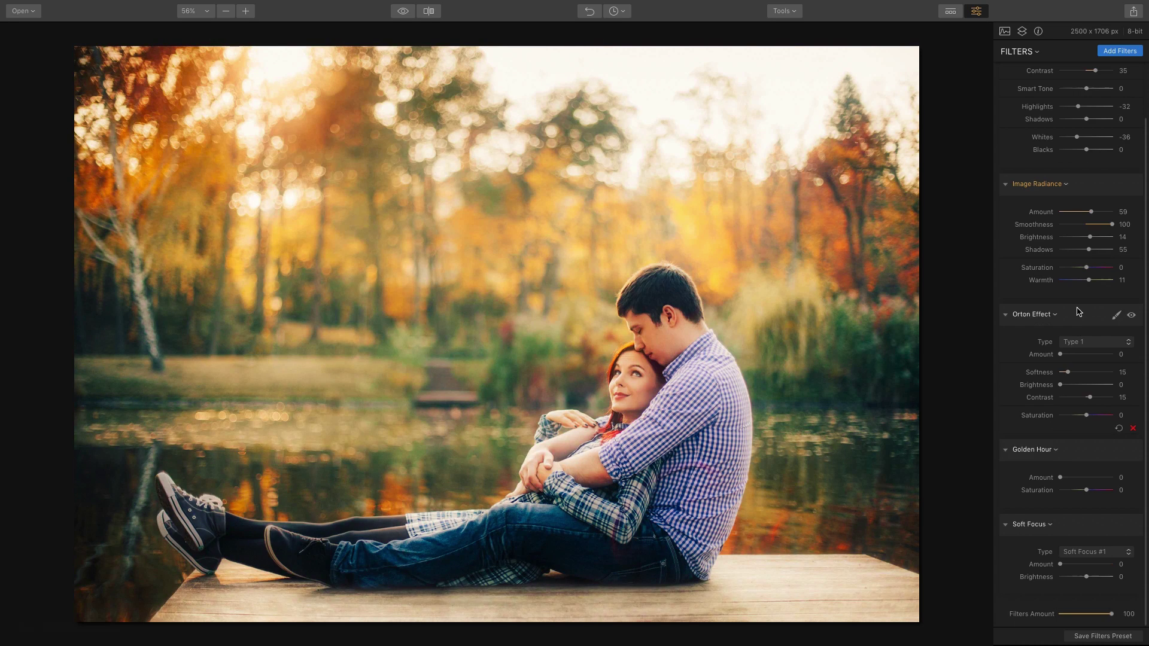
pyautogui.moveTo(1062, 356); pyautogui.dragTo(1098, 379)
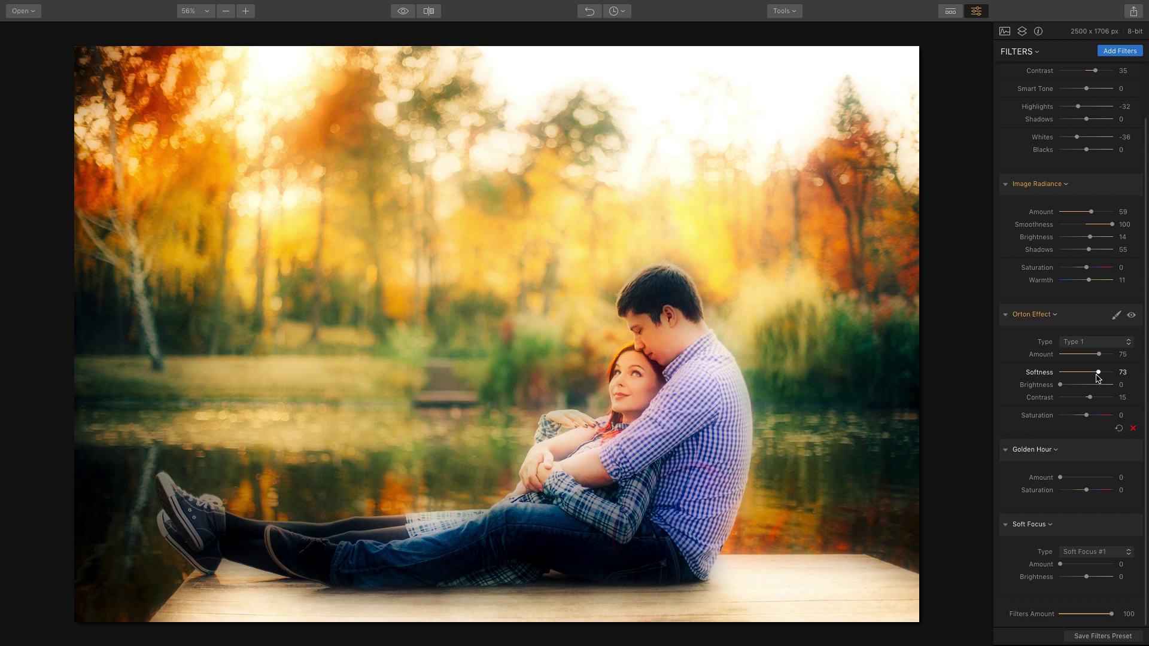
# Step: Brush a mask for the Orton Effect over the trees, sky, water and dock around the couple, checking the mask overlay and the filter's effect
pyautogui.click(1116, 318)
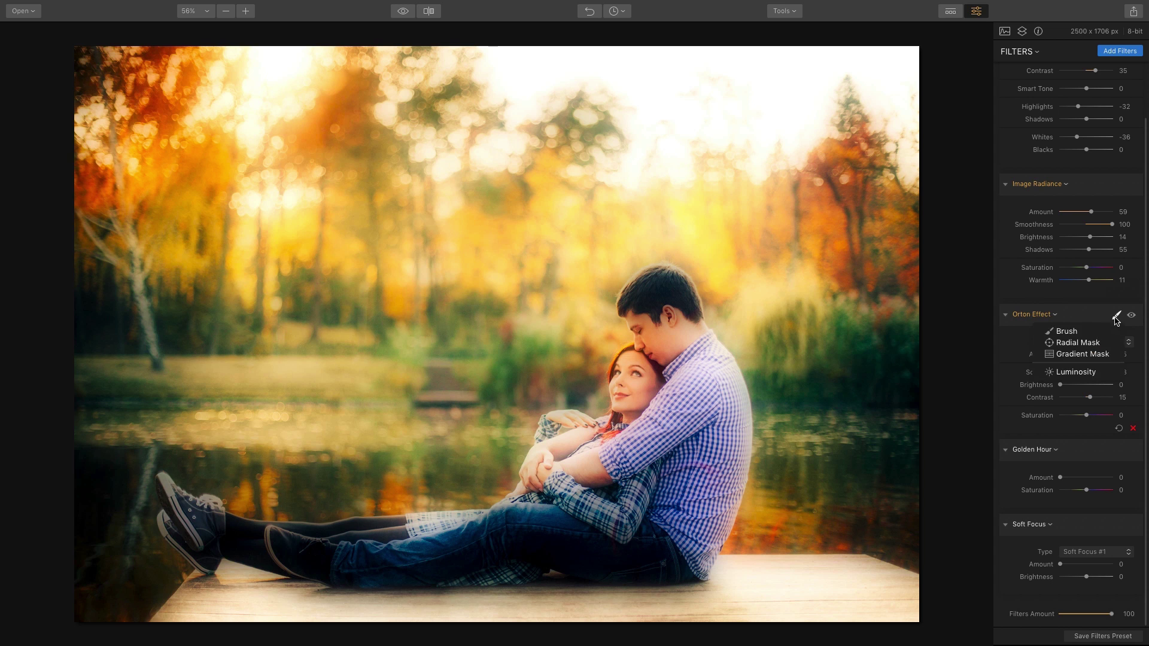
pyautogui.click(1073, 334)
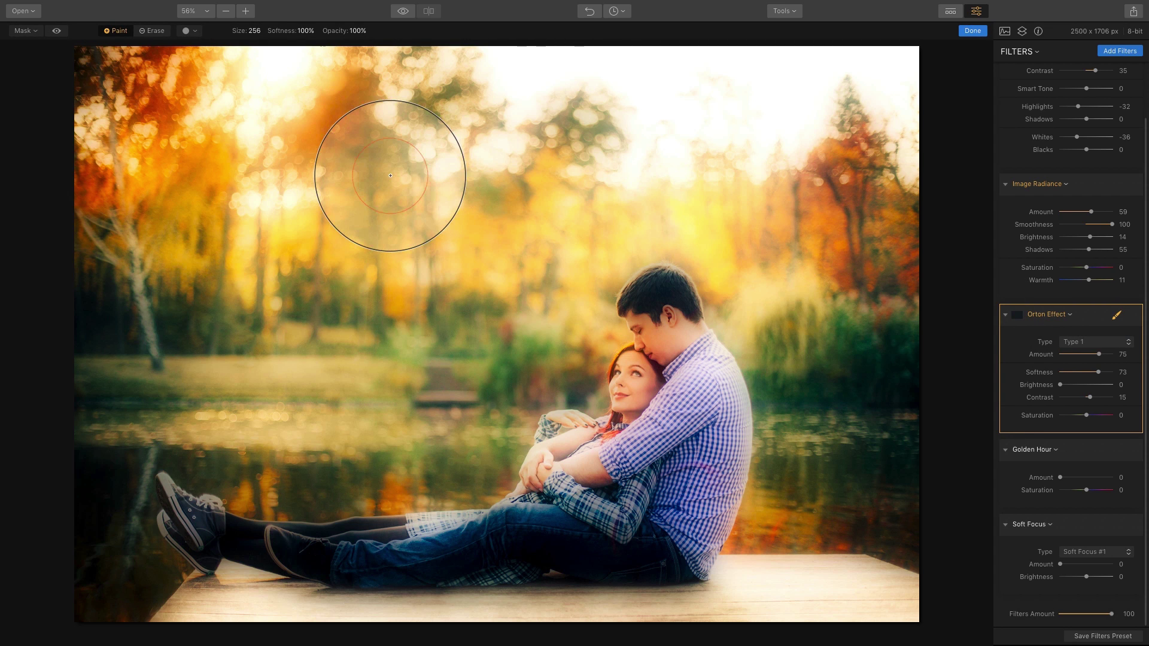
pyautogui.moveTo(390, 176)
pyautogui.mouseDown()
pyautogui.moveTo(183, 113)
pyautogui.moveTo(132, 54)
pyautogui.moveTo(233, 75)
pyautogui.mouseUp()
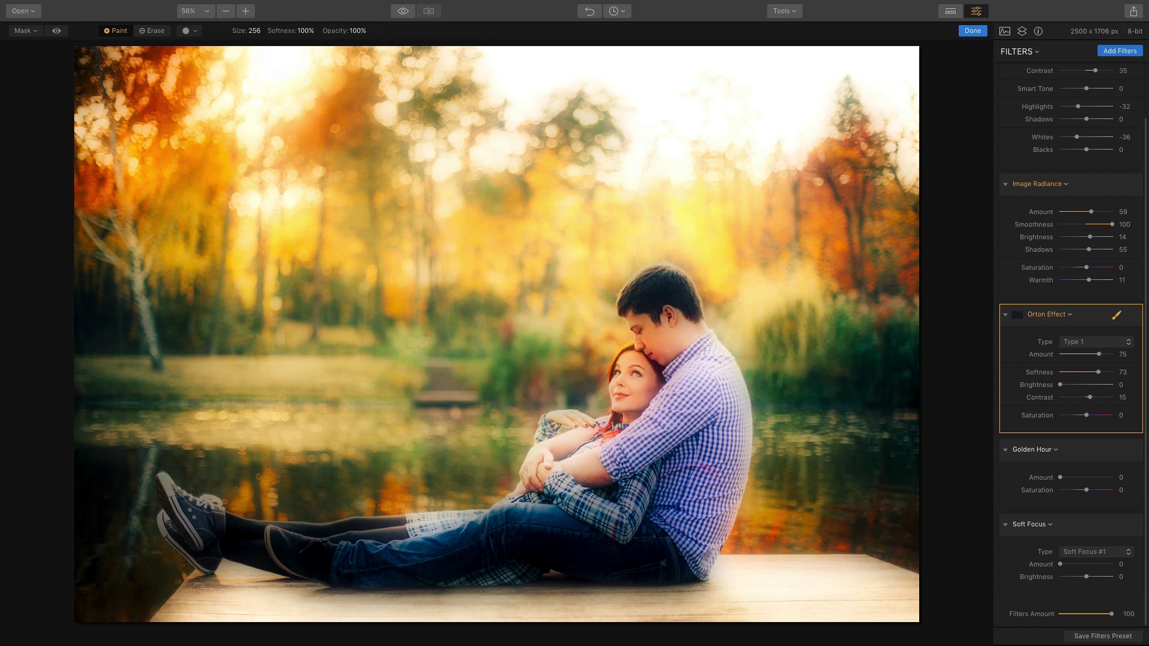
pyautogui.moveTo(319, 51); pyautogui.dragTo(289, 193)
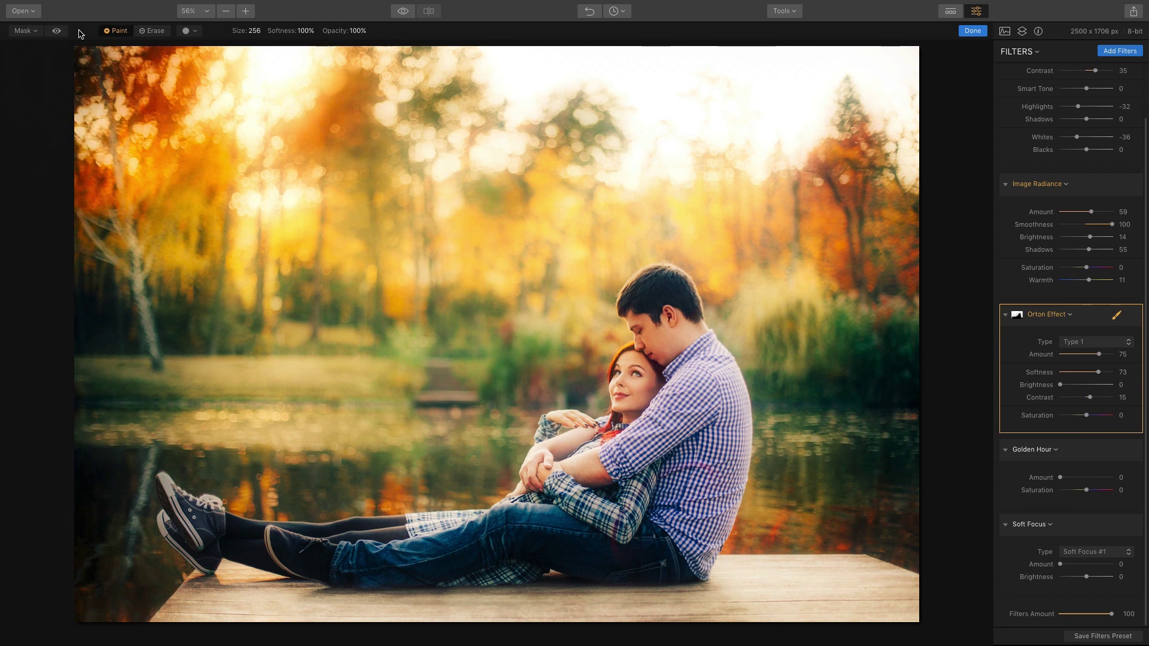
pyautogui.click(57, 32)
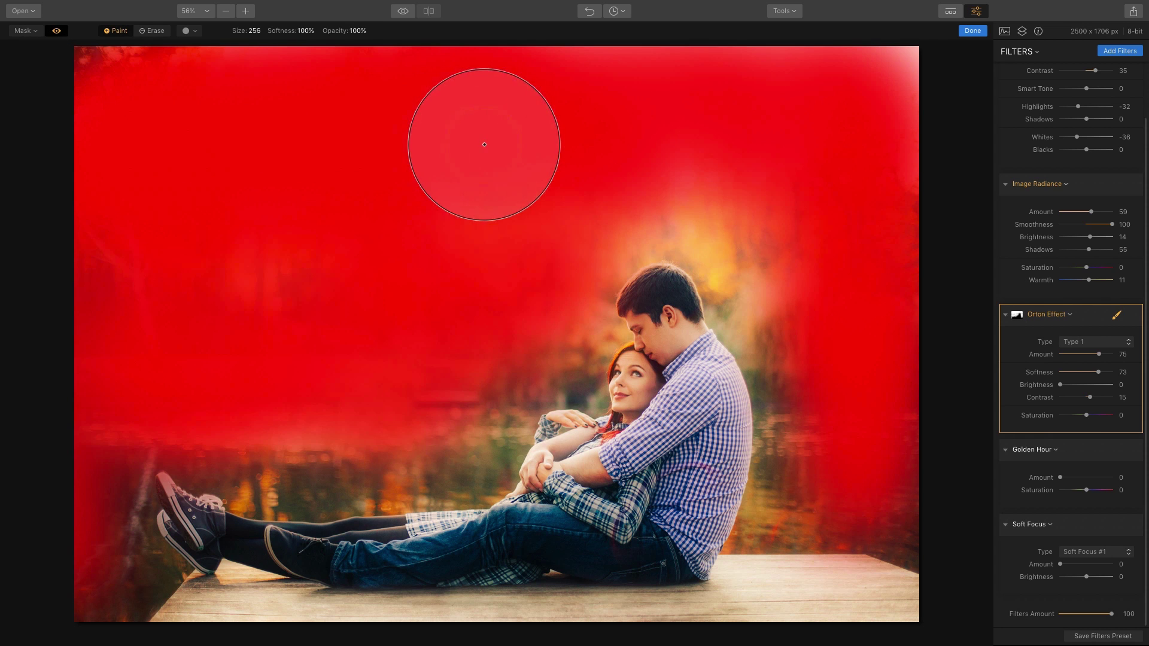
pyautogui.moveTo(755, 231)
pyautogui.mouseDown()
pyautogui.moveTo(836, 354)
pyautogui.moveTo(876, 447)
pyautogui.moveTo(885, 574)
pyautogui.moveTo(783, 600)
pyautogui.moveTo(480, 635)
pyautogui.moveTo(129, 645)
pyautogui.mouseUp()
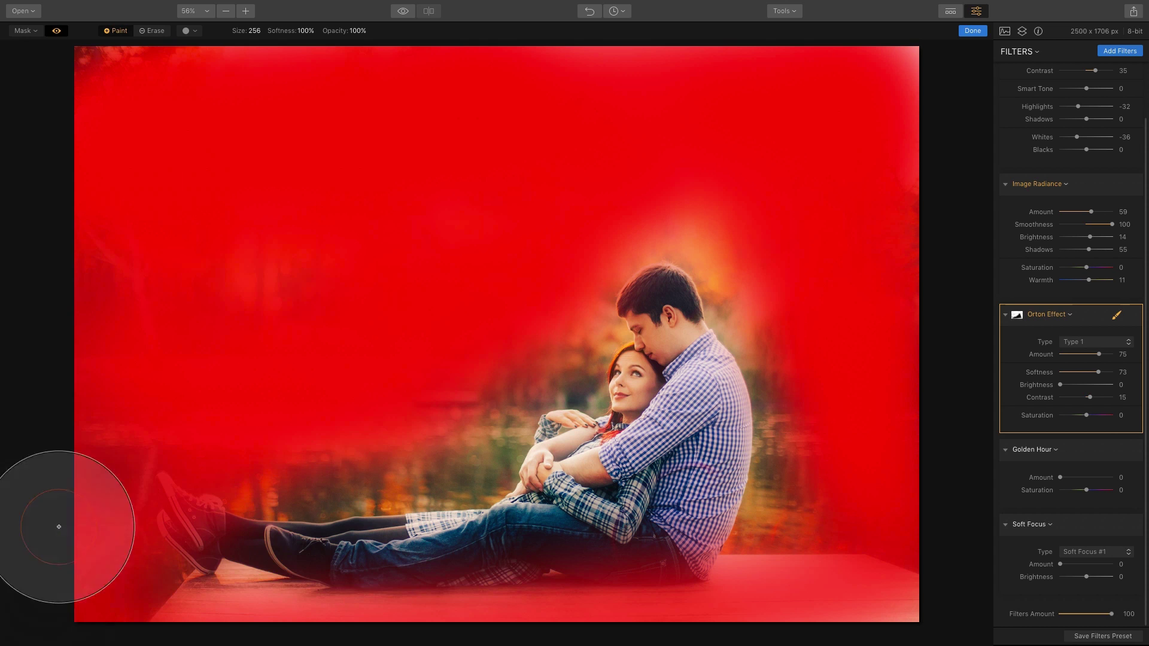
pyautogui.click(62, 36)
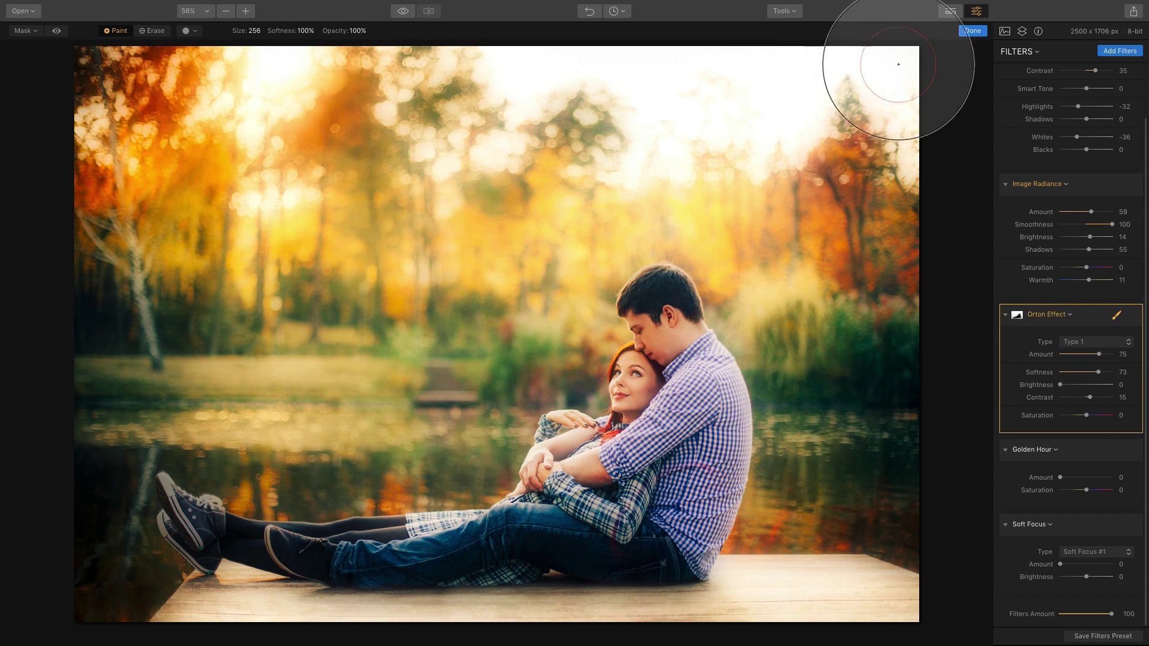
pyautogui.click(973, 33)
pyautogui.moveTo(1130, 316)
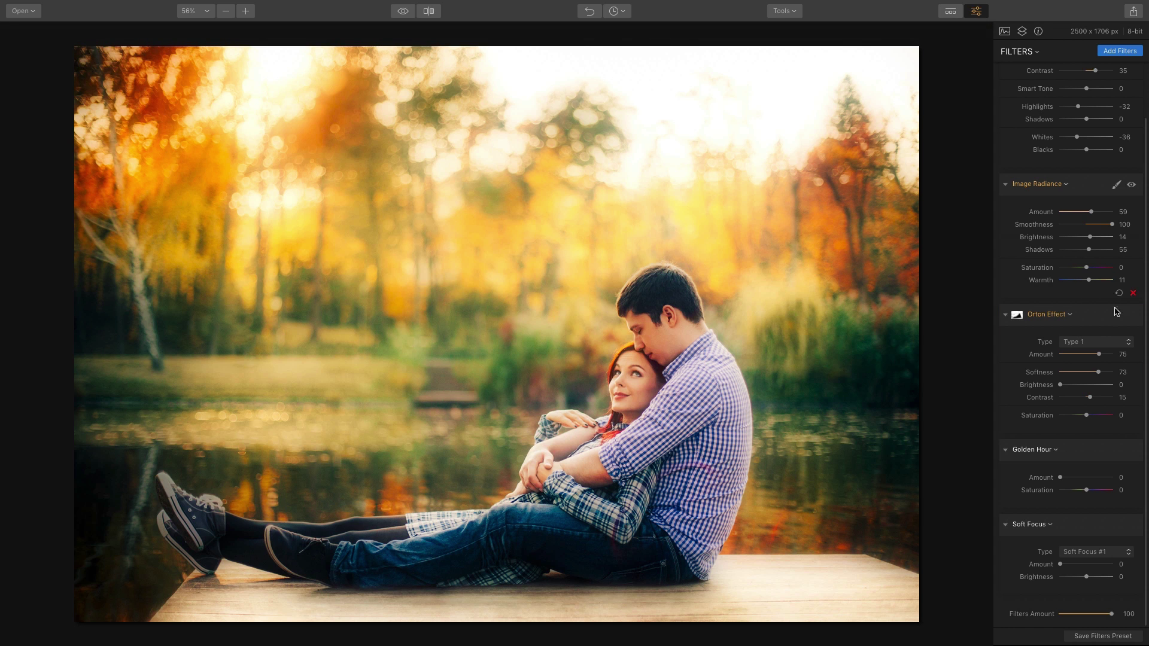
pyautogui.click(1131, 317)
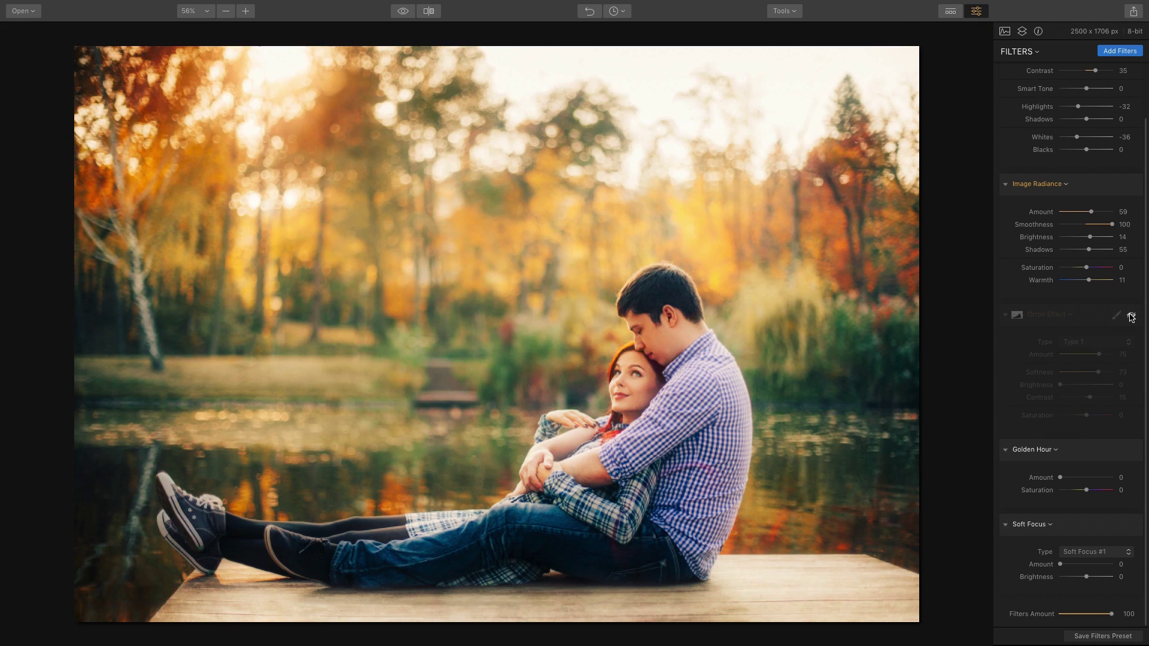
pyautogui.click(1132, 317)
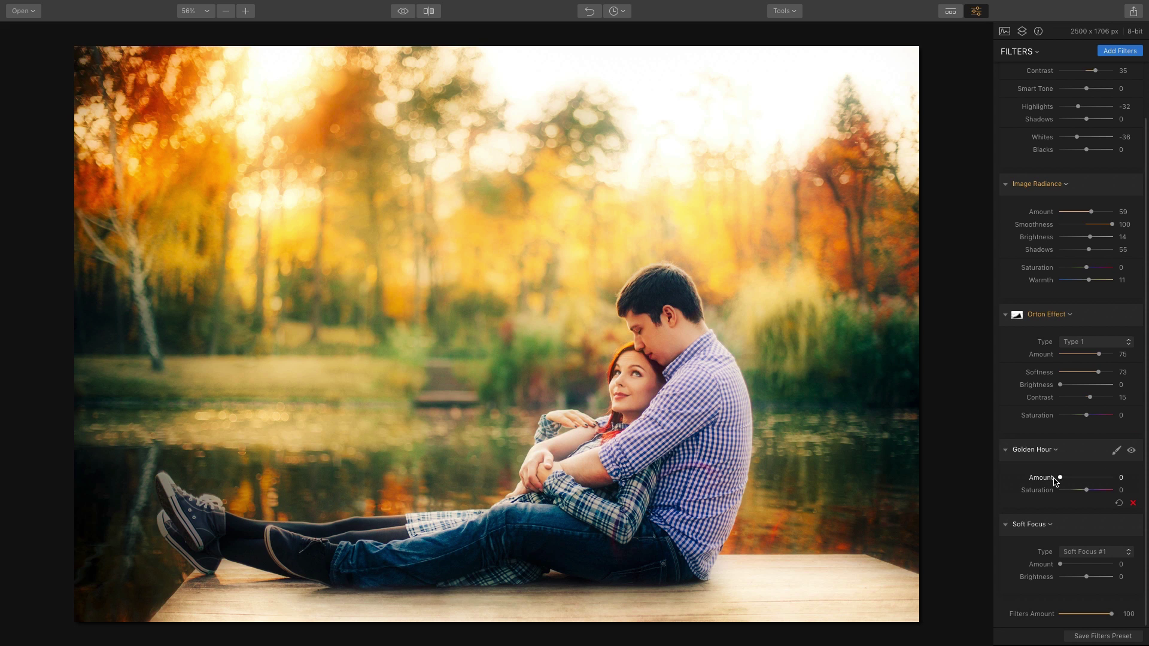
# Step: Set the Golden Hour filter to Amount 24 and Saturation -31, and preview the photo with and without it
pyautogui.moveTo(1059, 479); pyautogui.dragTo(1079, 491)
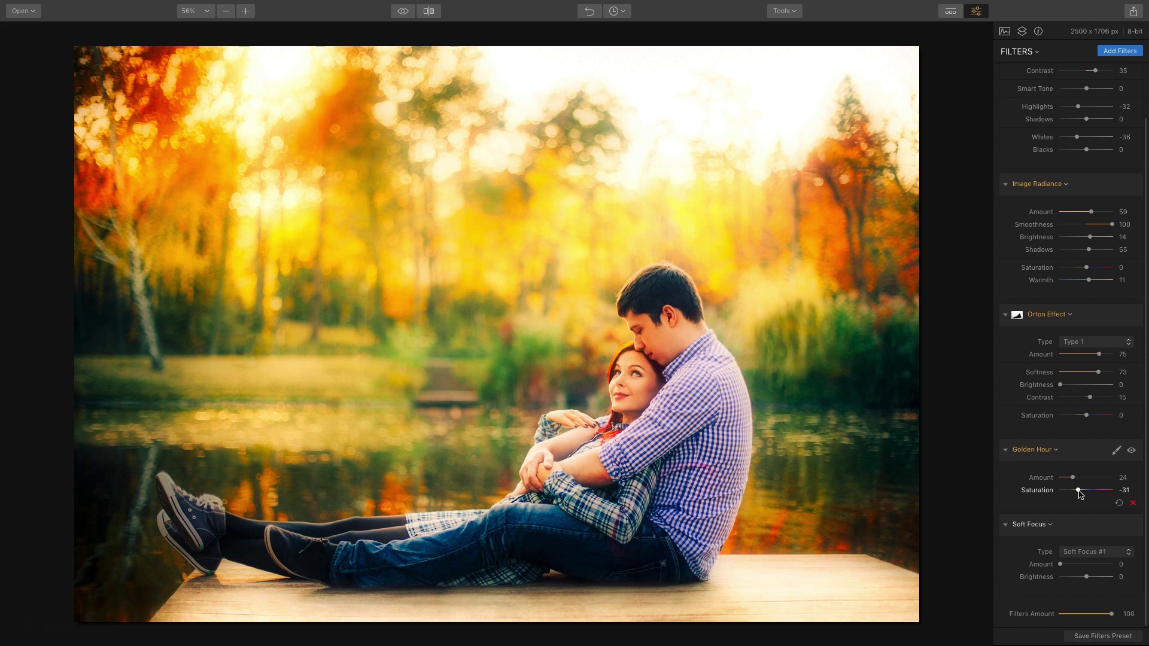
pyautogui.click(1133, 452)
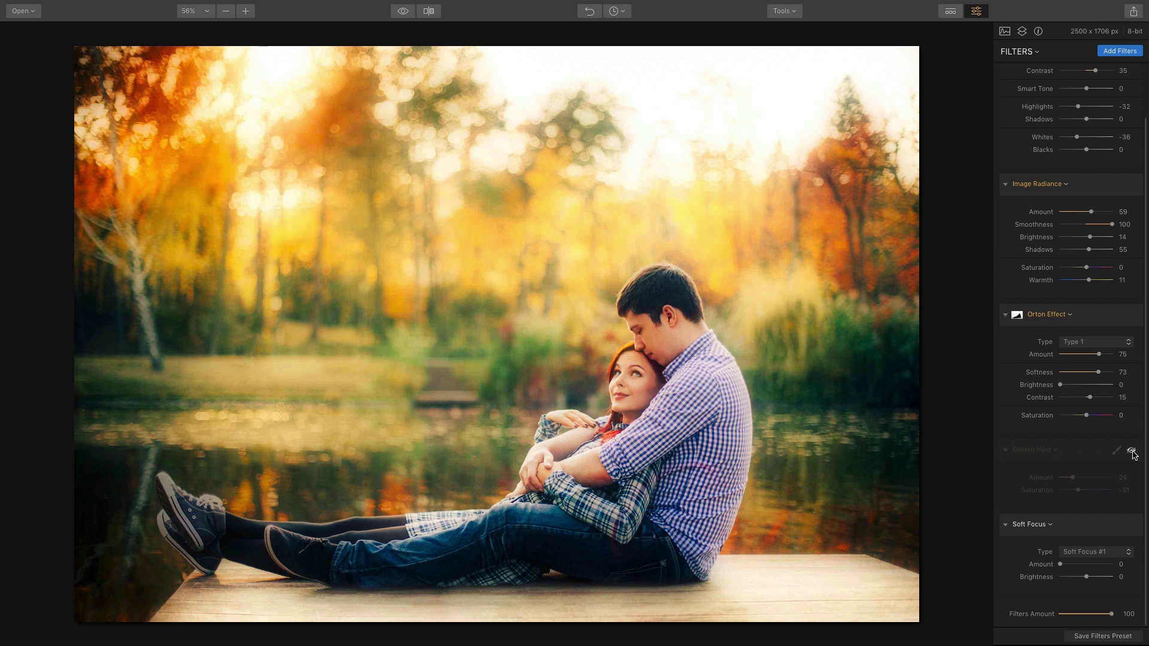
pyautogui.click(1132, 453)
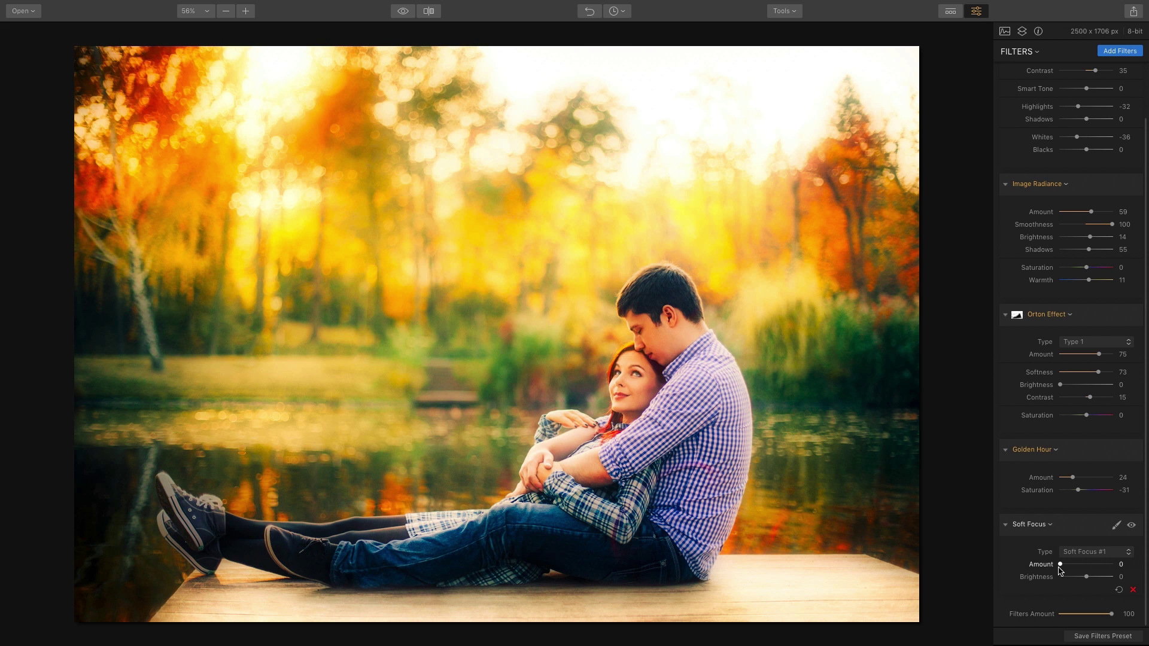
# Step: Set Soft Focus to Amount 31, Brightness -28 and type Soft Focus #2, and preview its effect on and off
pyautogui.moveTo(1060, 569); pyautogui.dragTo(1076, 569)
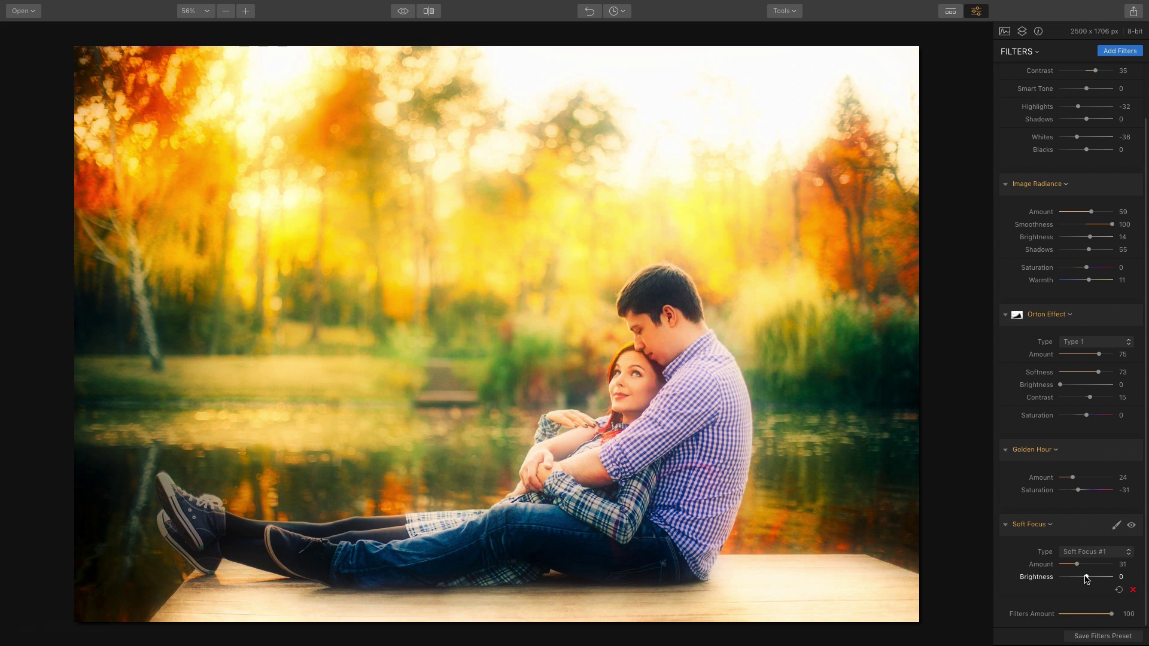
pyautogui.moveTo(1086, 577); pyautogui.dragTo(1078, 578)
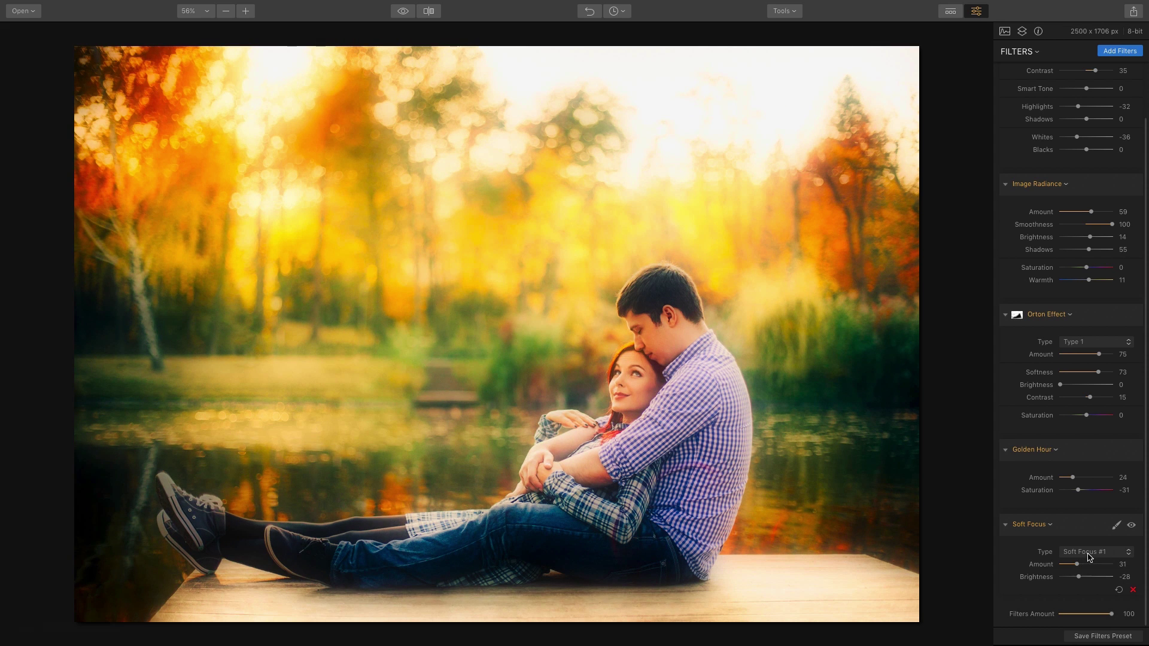
pyautogui.click(1088, 556)
pyautogui.click(1089, 565)
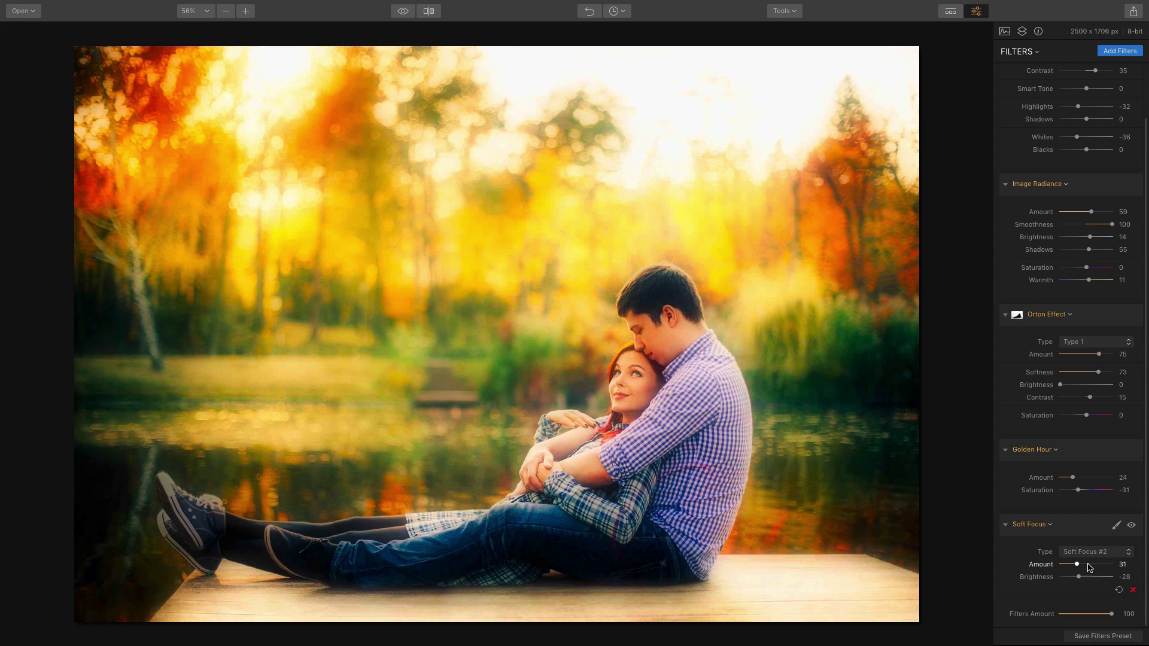
pyautogui.click(1131, 527)
pyautogui.click(1131, 526)
# Step: Compare the edited photo with the original, using the quick preview and the sliding before/after split view
pyautogui.click(405, 12)
pyautogui.click(405, 12)
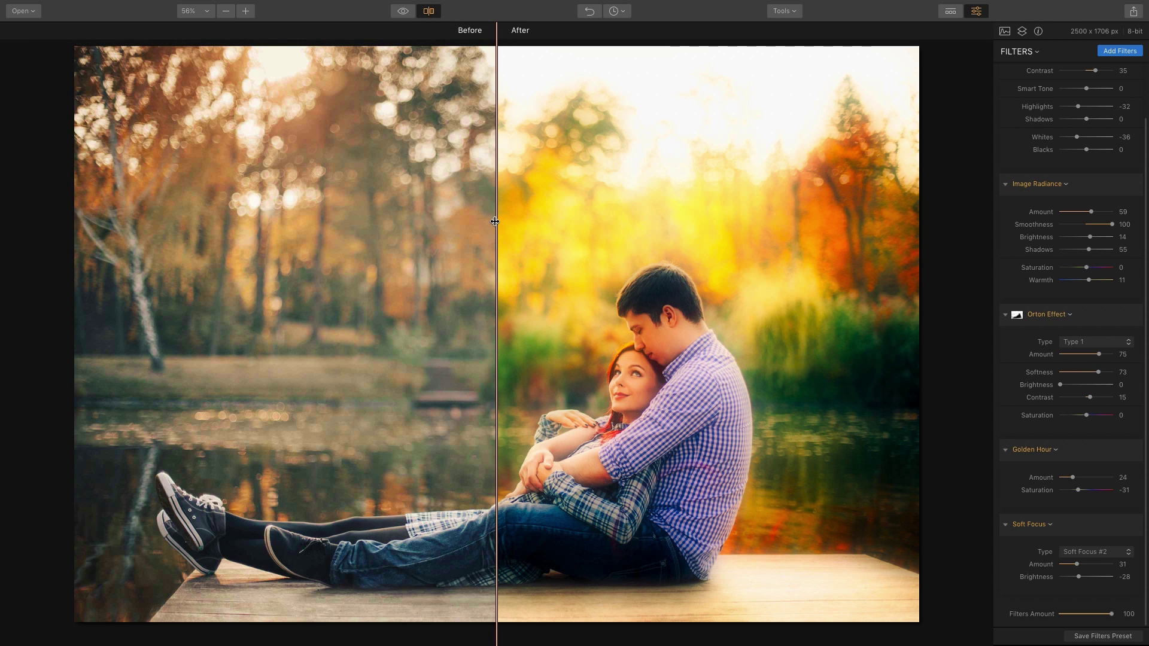
pyautogui.moveTo(495, 222); pyautogui.dragTo(299, 204)
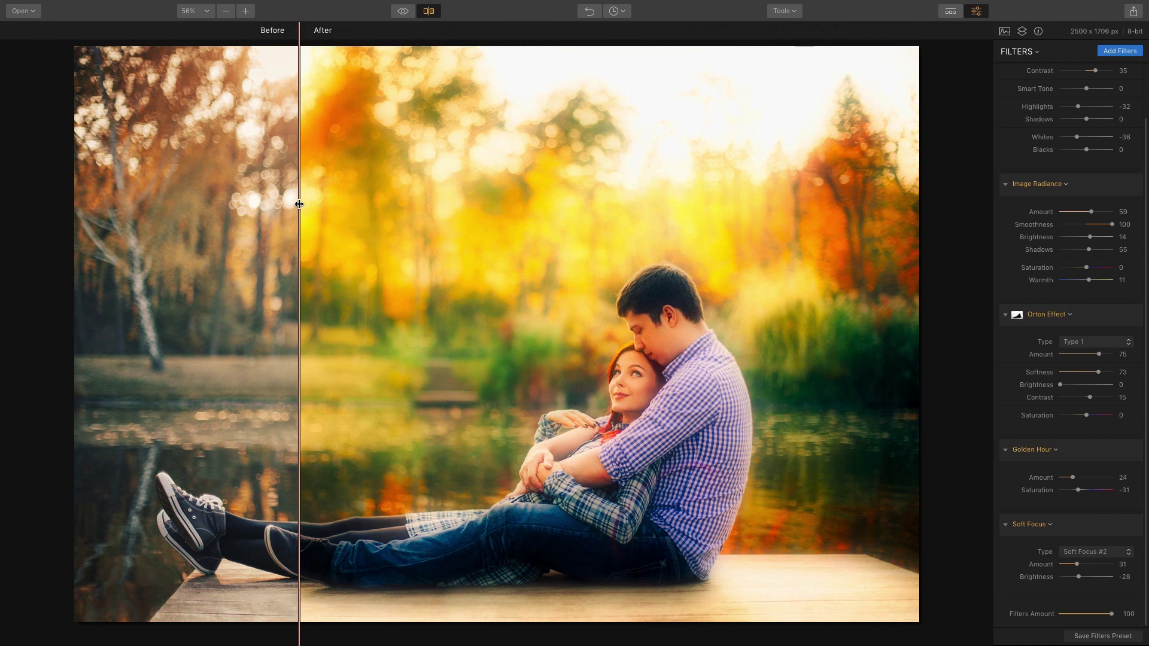
pyautogui.click(428, 11)
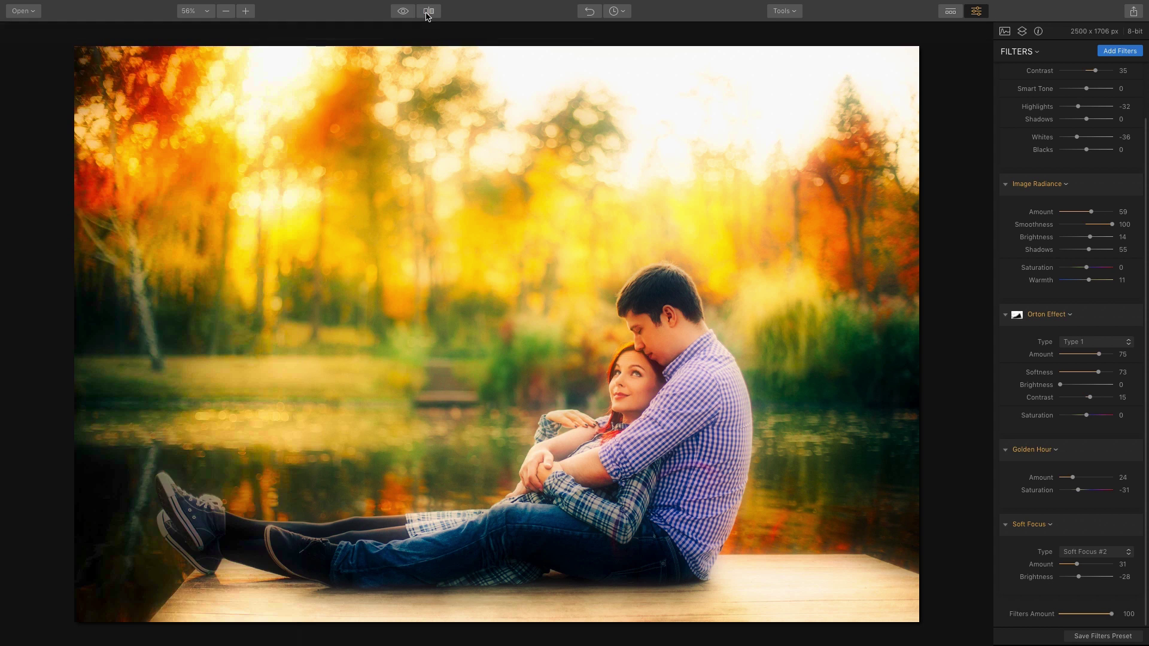